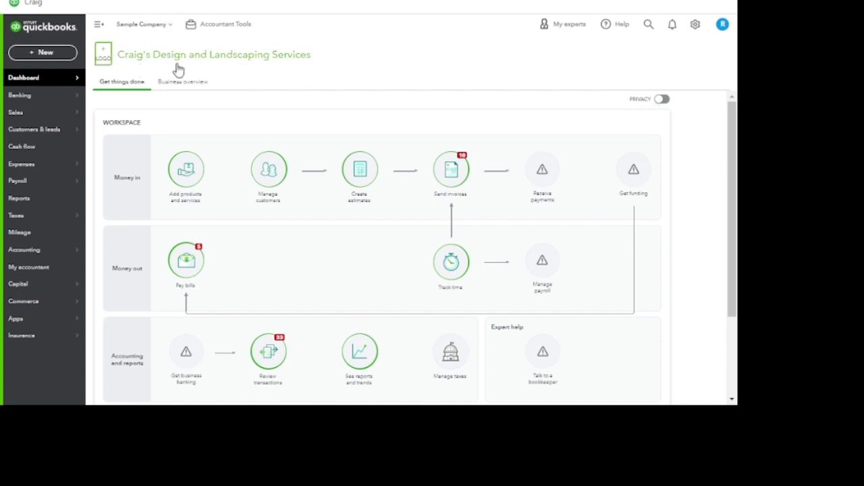
- Open the Banking page showing the bank account transactions
mouse_move(79, 161)
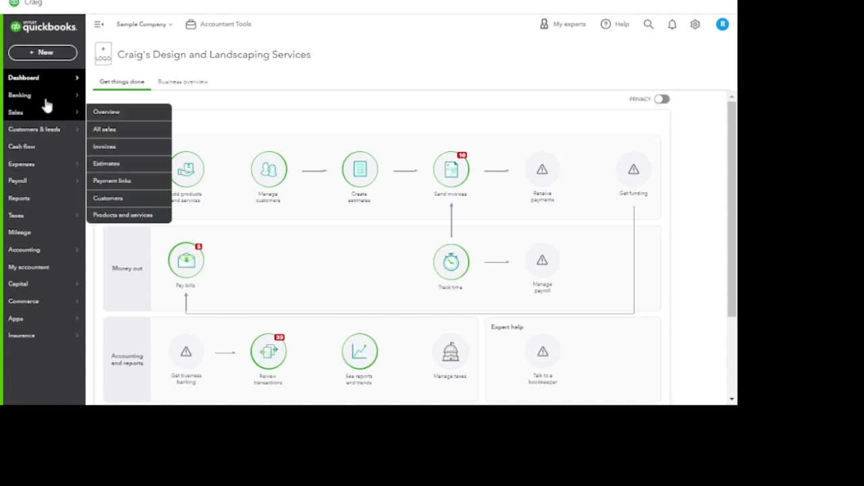
mouse_move(46, 100)
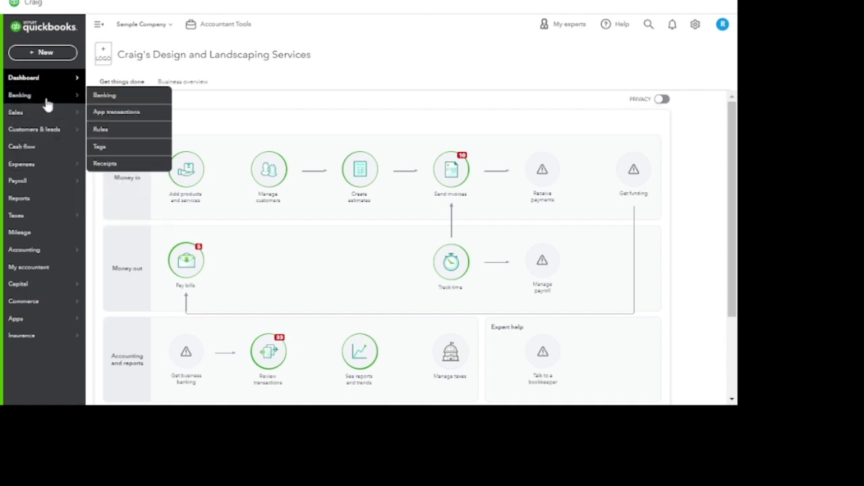
click(106, 95)
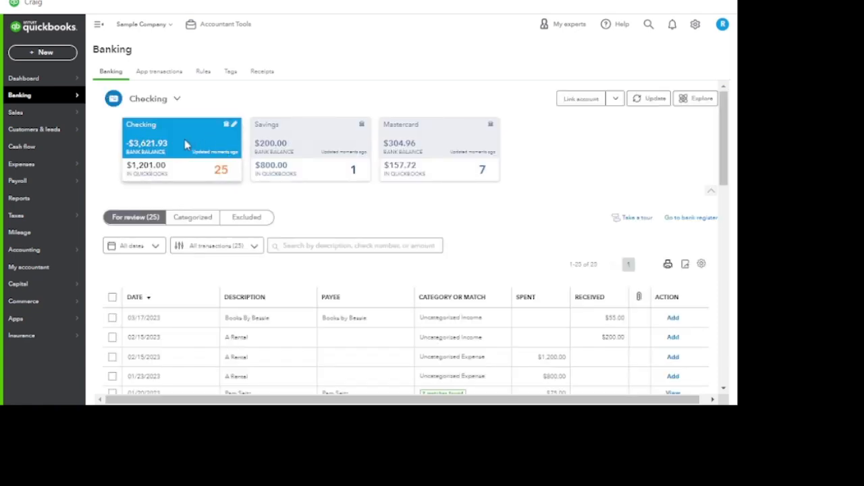
- Look through the Savings and Mastercard accounts and examine the Checking account's transactions awaiting review
click(314, 156)
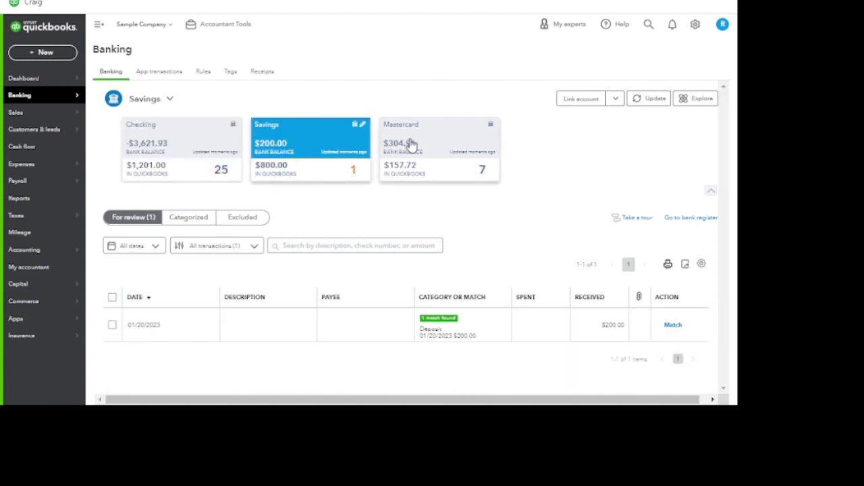
click(425, 140)
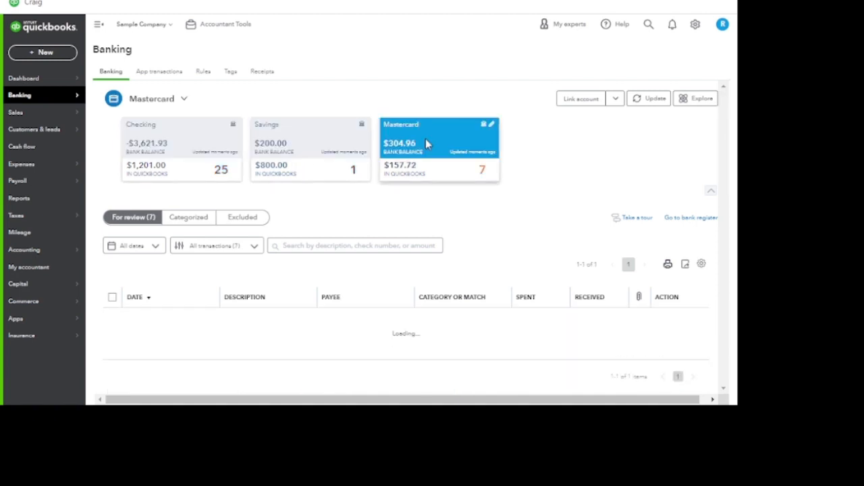
click(162, 140)
scroll(606, 177, down, 2)
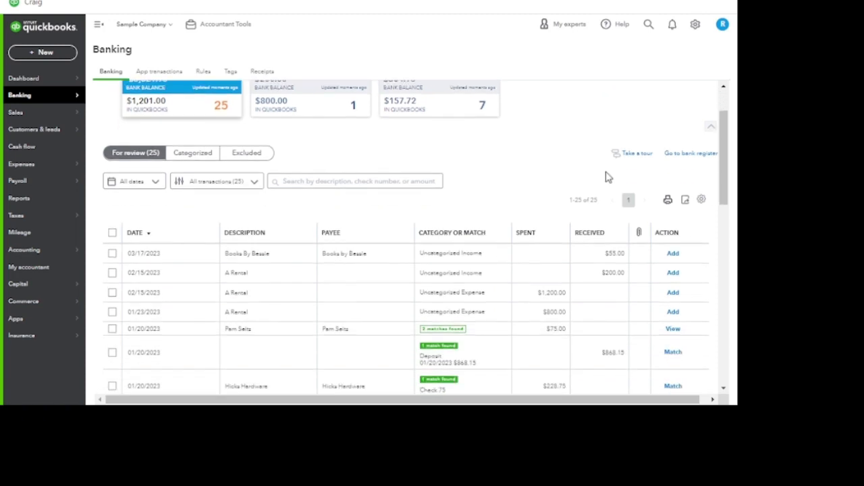
scroll(421, 133, down, 2)
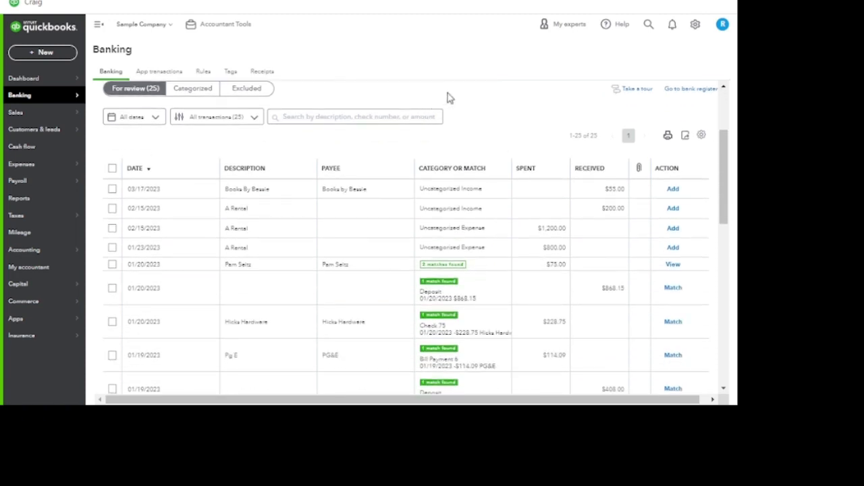
scroll(451, 101, up, 3)
scroll(452, 106, up, 1)
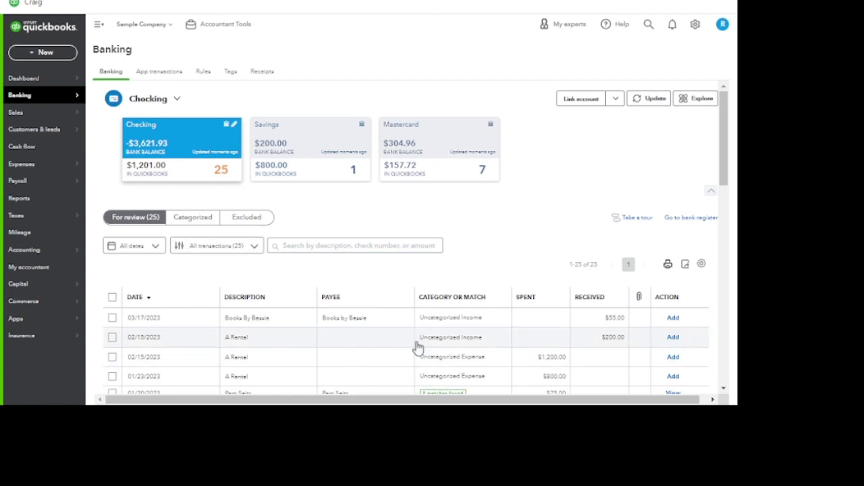
scroll(415, 347, down, 4)
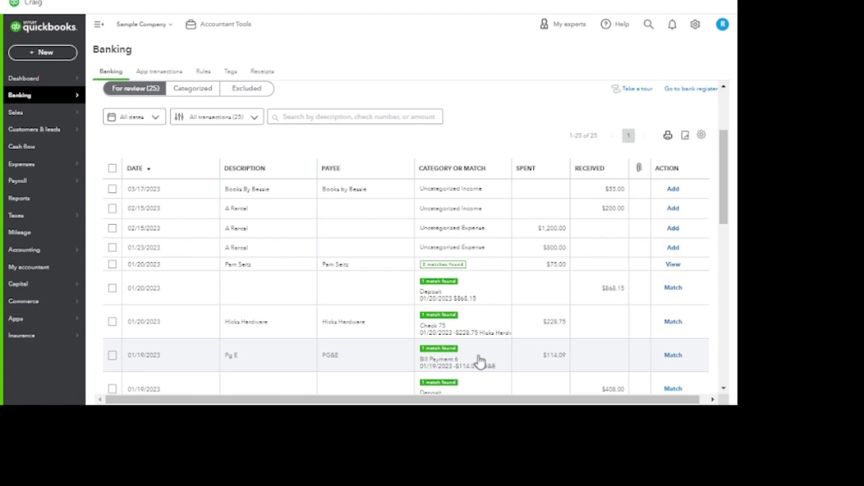
- Check the Checking account's categorized and excluded transactions, and return to its list of transactions for review
click(203, 93)
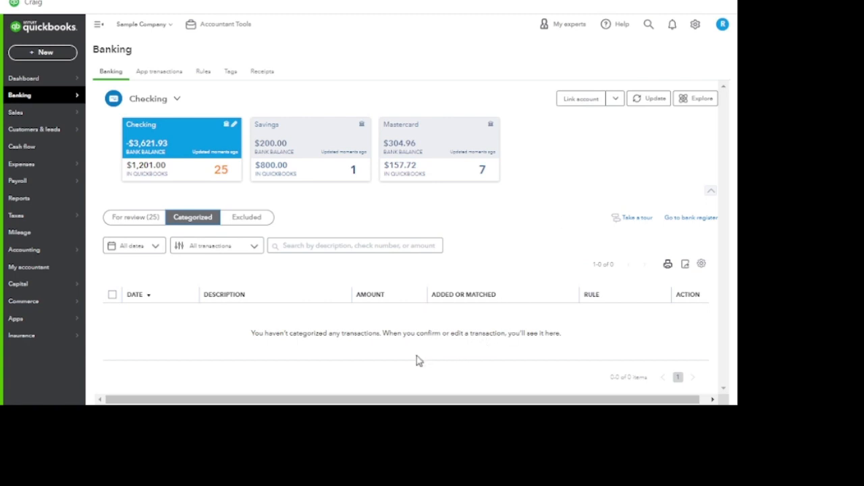
click(243, 221)
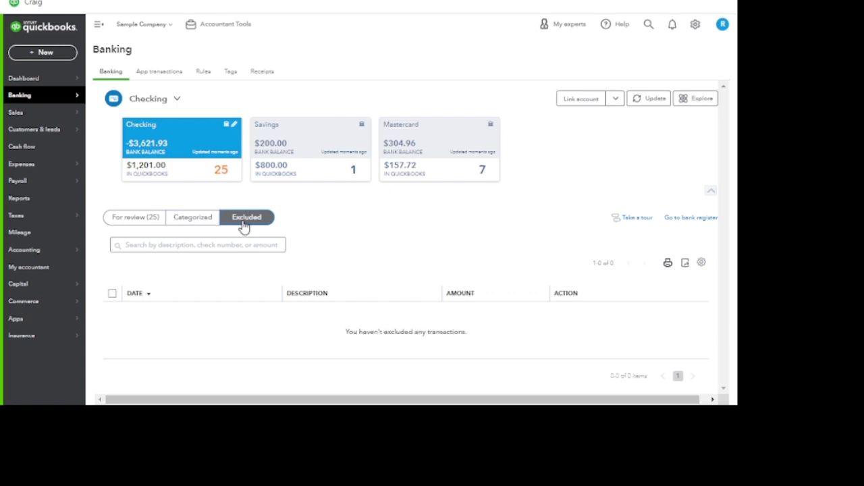
click(137, 223)
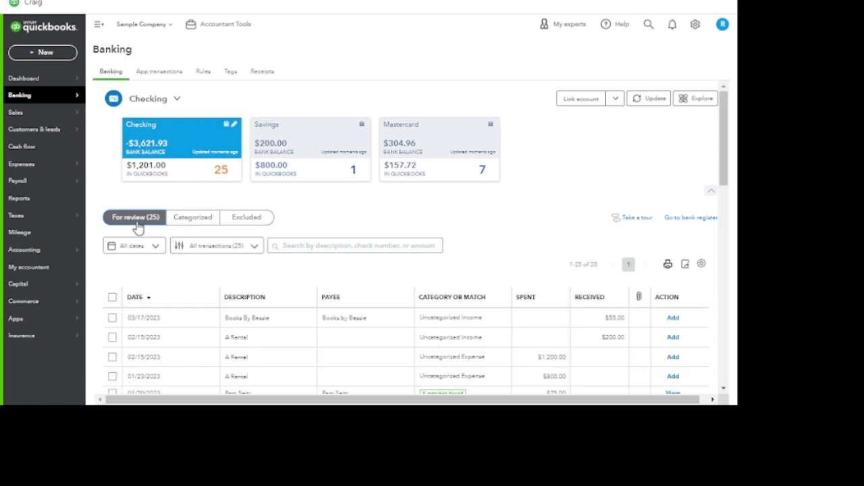
scroll(545, 147, down, 2)
scroll(545, 146, down, 2)
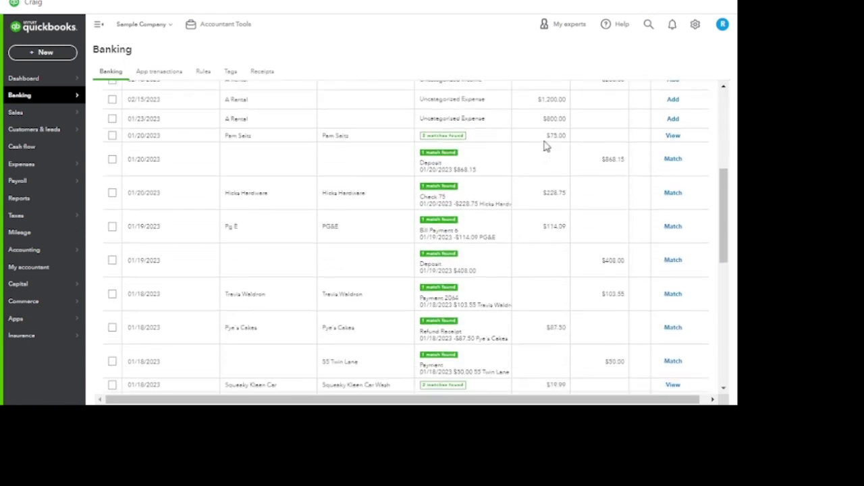
scroll(660, 152, up, 2)
scroll(660, 162, up, 1)
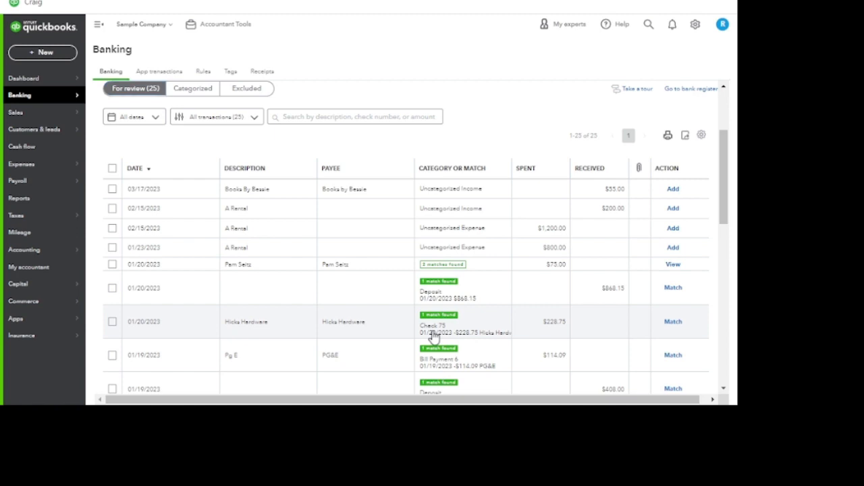
- Examine the other possible matches for the $228.75 Hicks Hardware transaction and leave without saving
click(433, 333)
scroll(589, 224, down, 2)
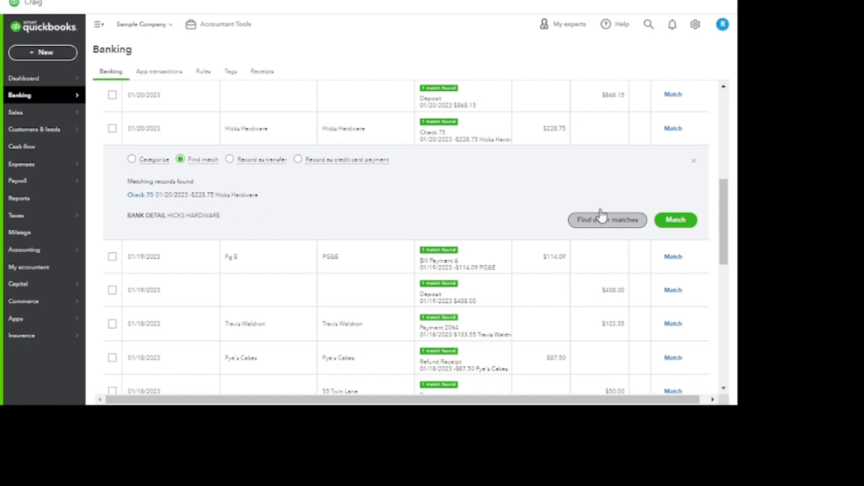
click(612, 227)
scroll(605, 230, down, 1)
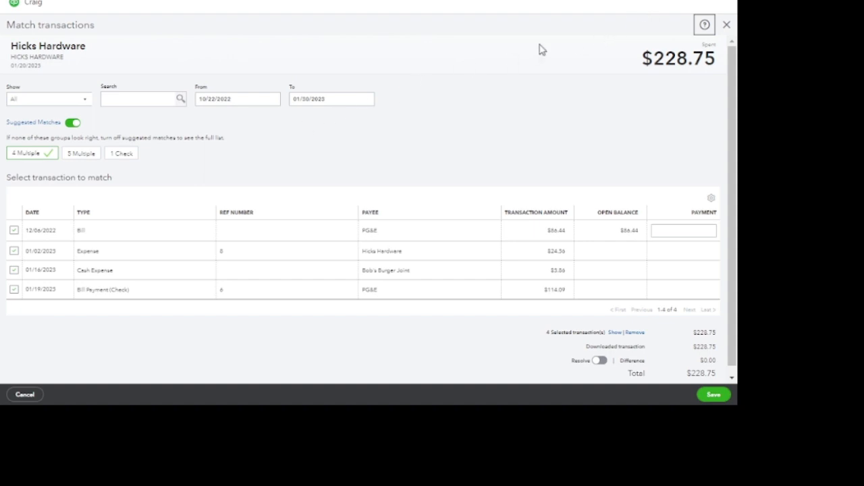
click(726, 24)
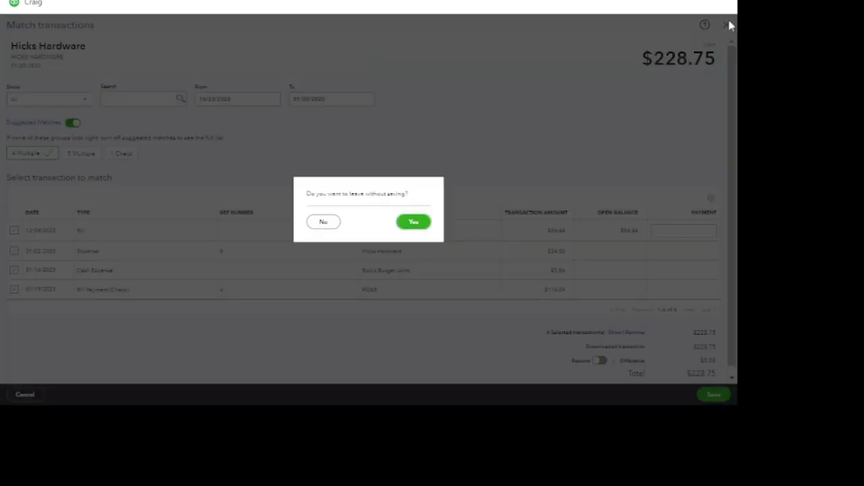
click(414, 223)
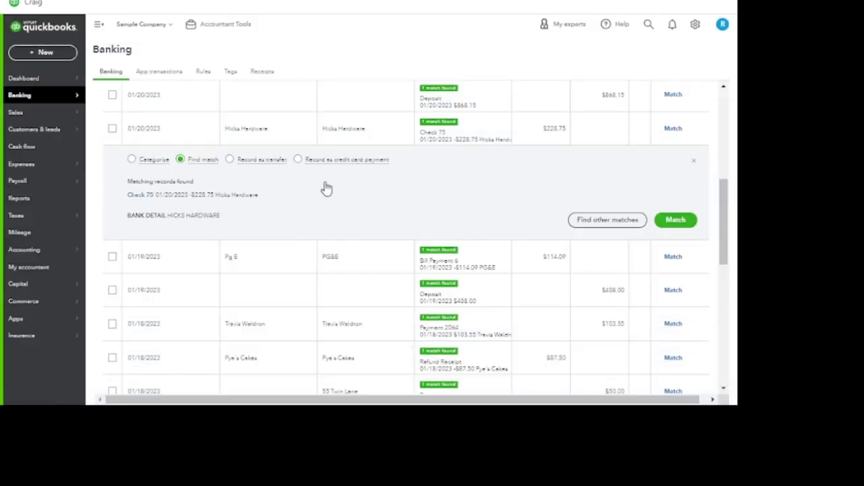
- Match the Hicks Hardware transaction to Check 75 and the $103.55 transaction of 01/18/2023 to Payment 2064
click(675, 219)
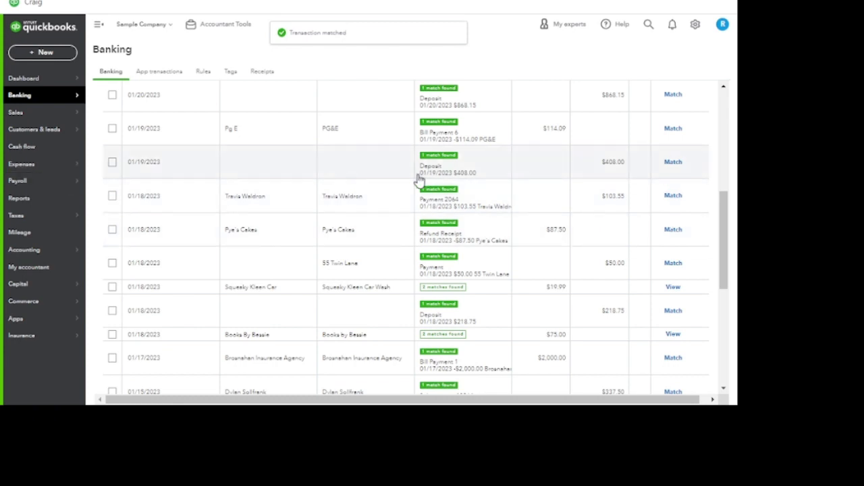
click(512, 201)
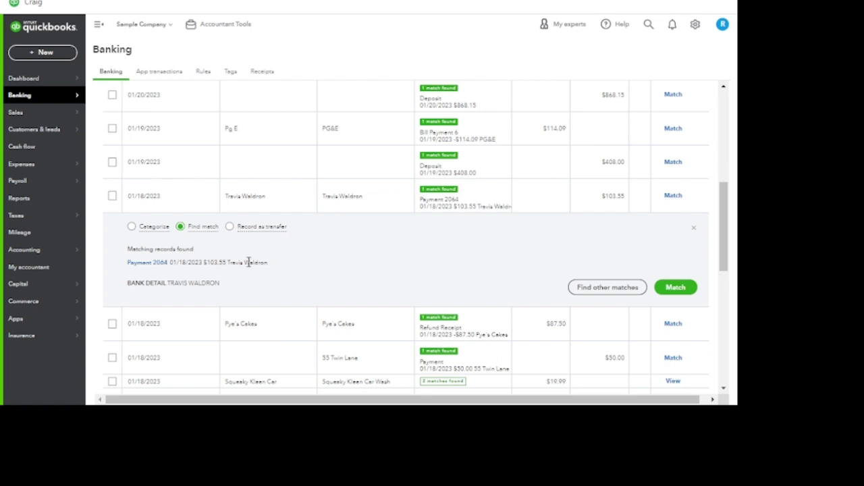
click(675, 288)
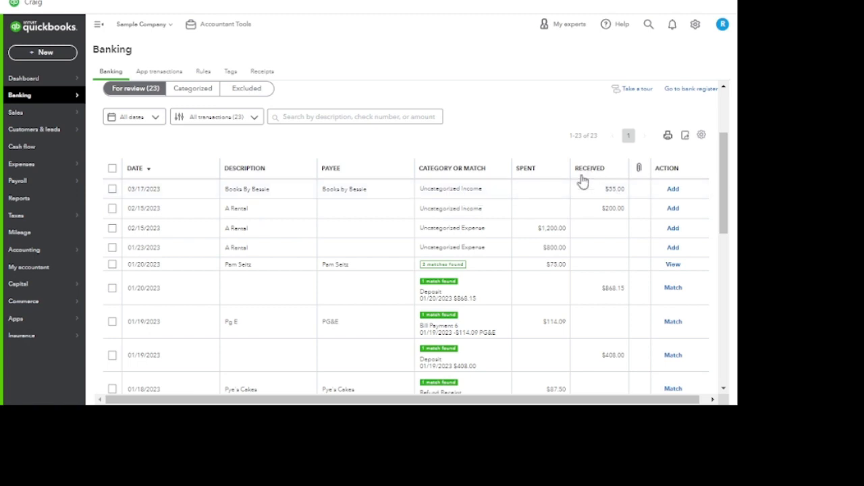
- Set the category of the 03/17/2023 Books by Bessie transaction to Sales of Product Income
click(483, 196)
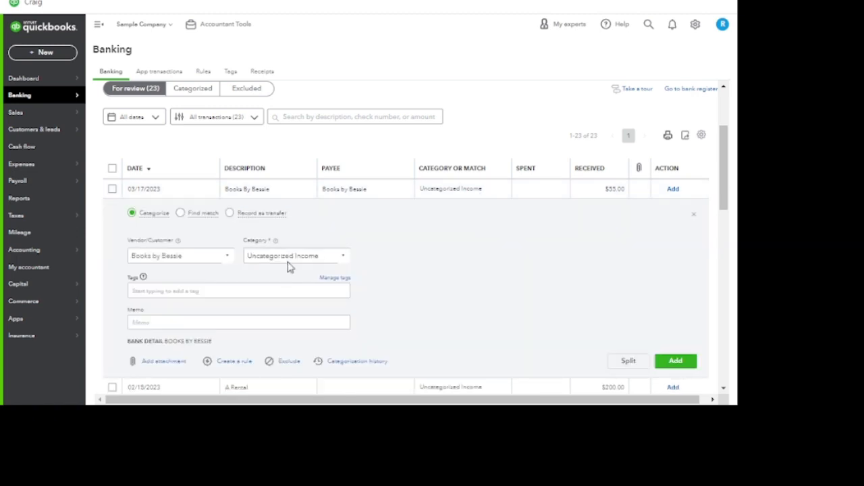
click(336, 262)
click(344, 262)
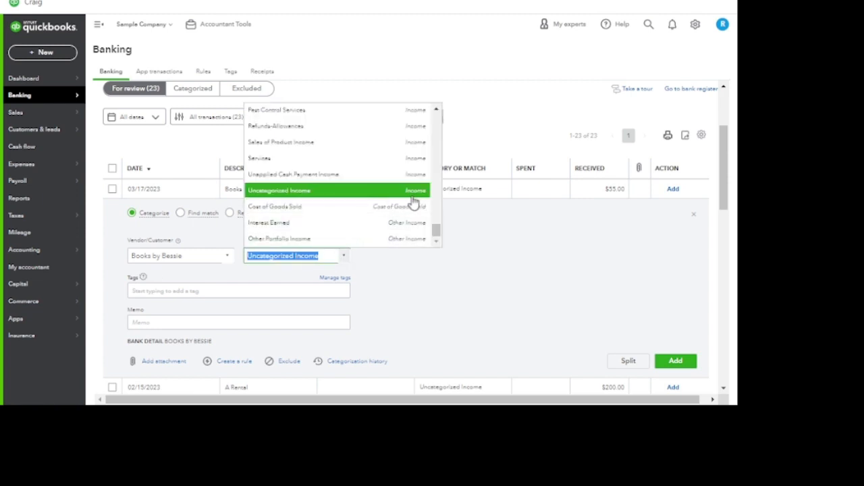
scroll(405, 197, up, 1)
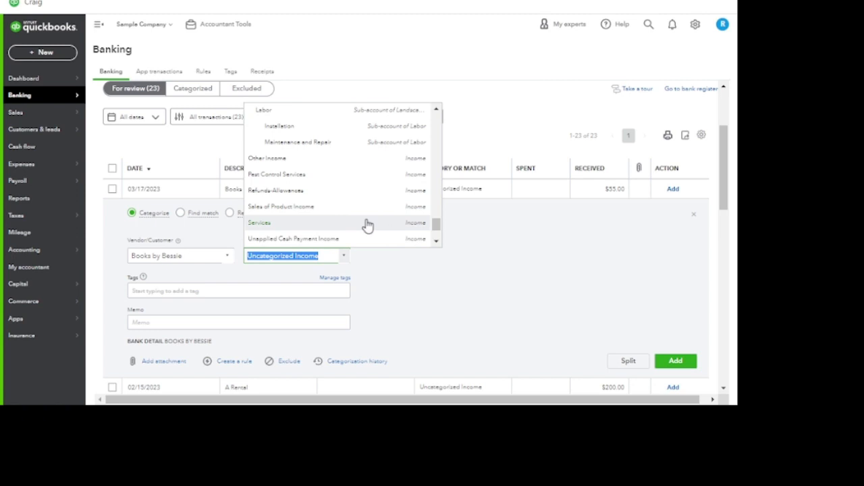
scroll(367, 225, down, 1)
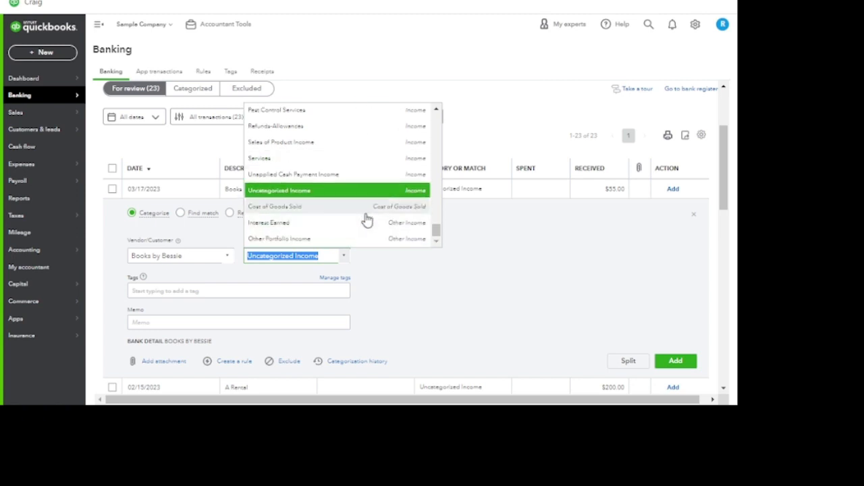
click(401, 153)
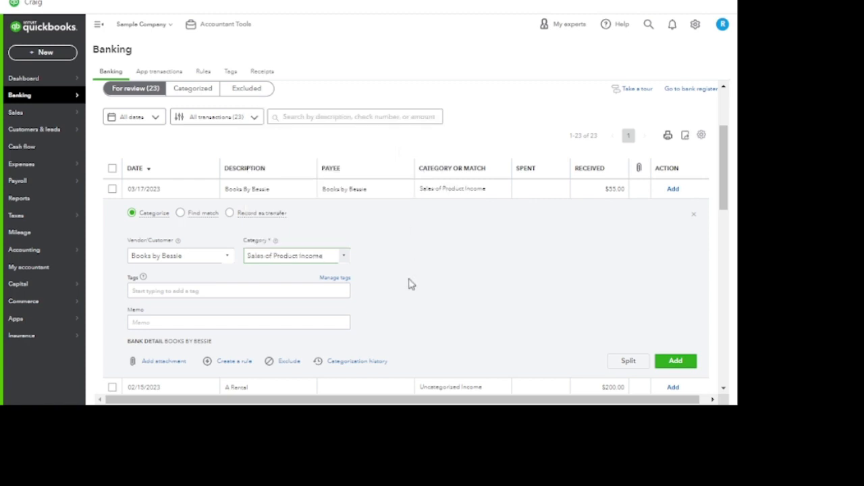
- Enter the memo "books for job b" for the Books by Bessie transaction, leave tags empty, and add it to the books
click(227, 323)
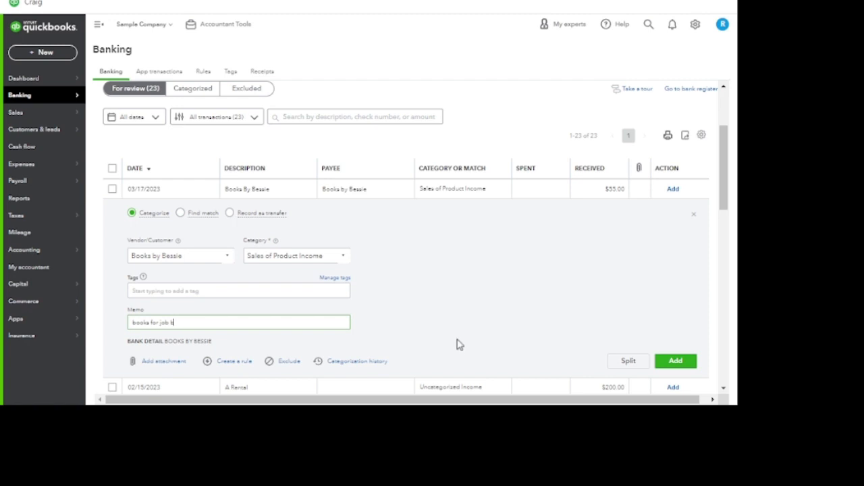
click(175, 291)
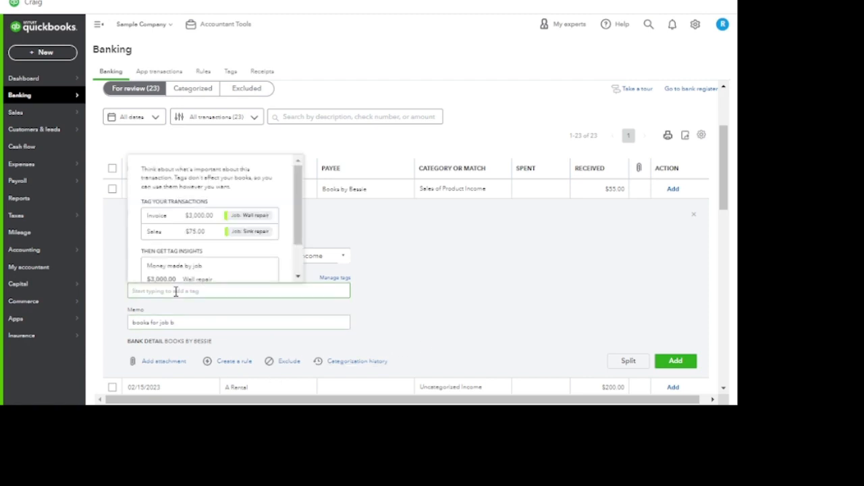
click(332, 338)
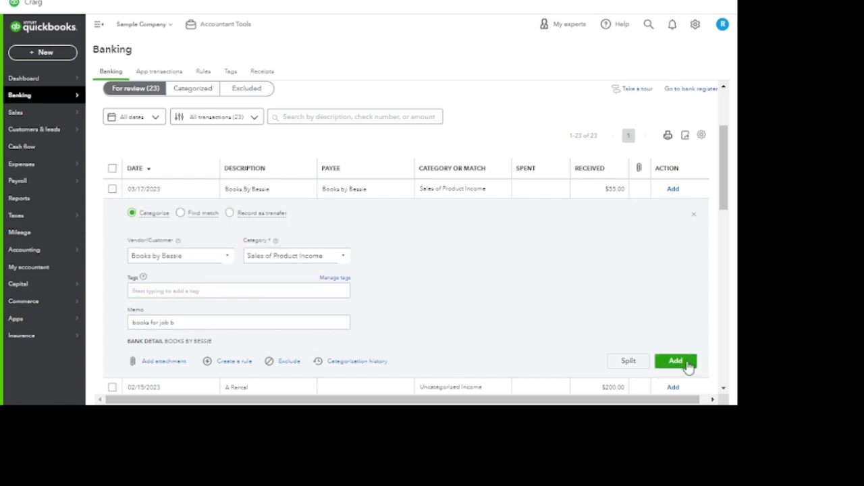
click(676, 362)
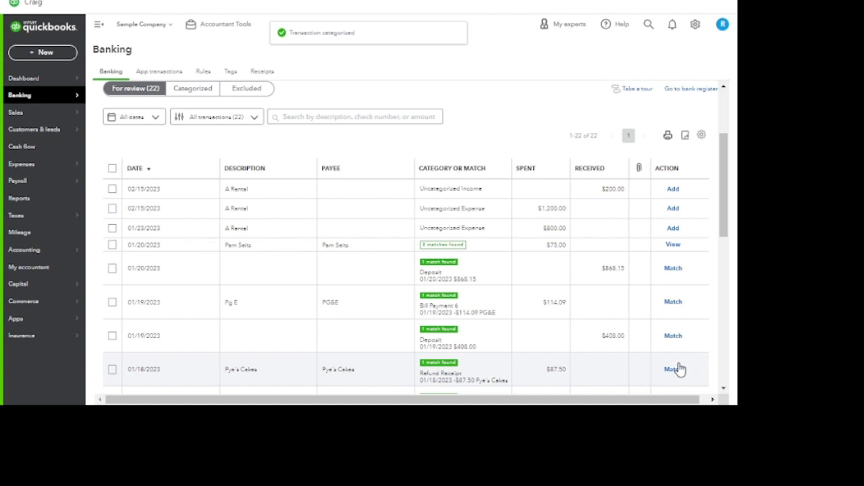
- Undo the categorization of the Books by Bessie transaction from the Checking account's categorized transactions
scroll(515, 285, up, 3)
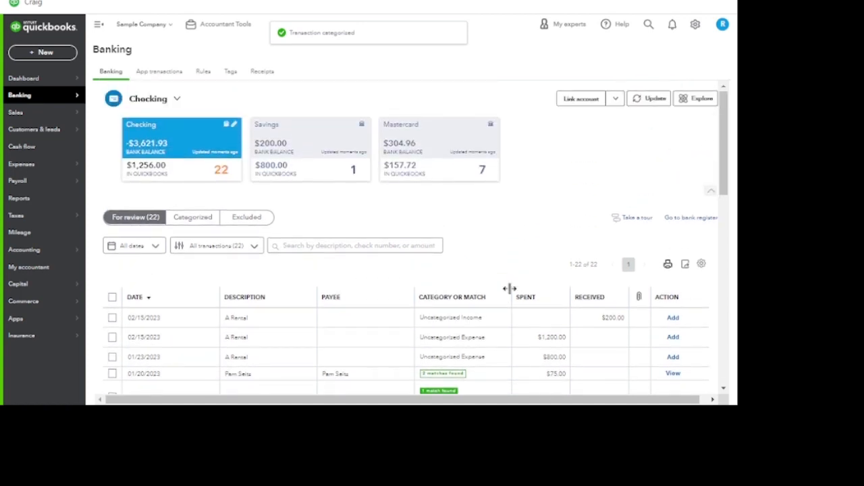
click(190, 218)
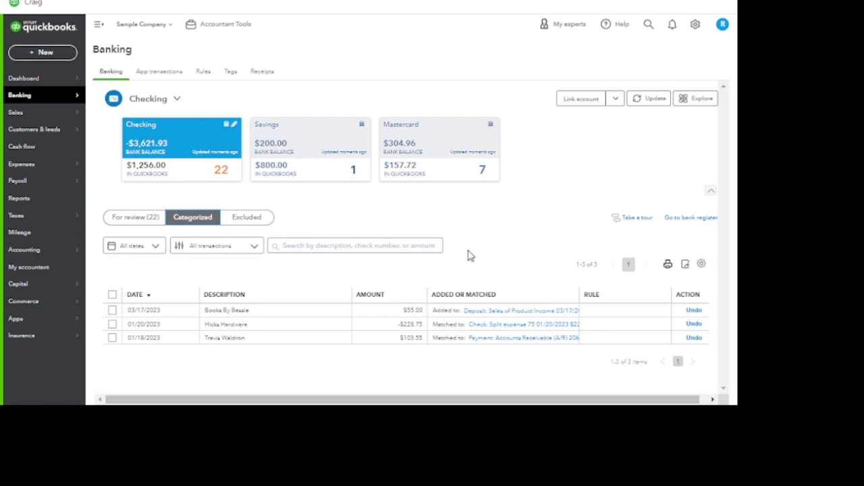
click(112, 220)
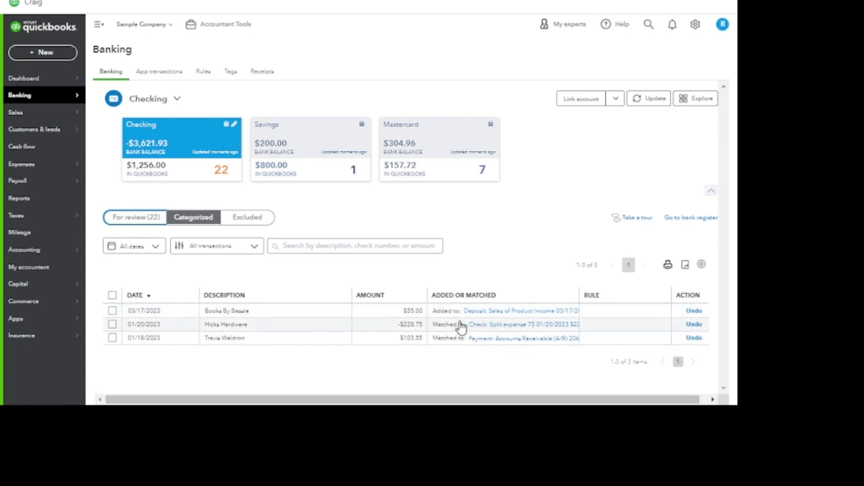
click(436, 312)
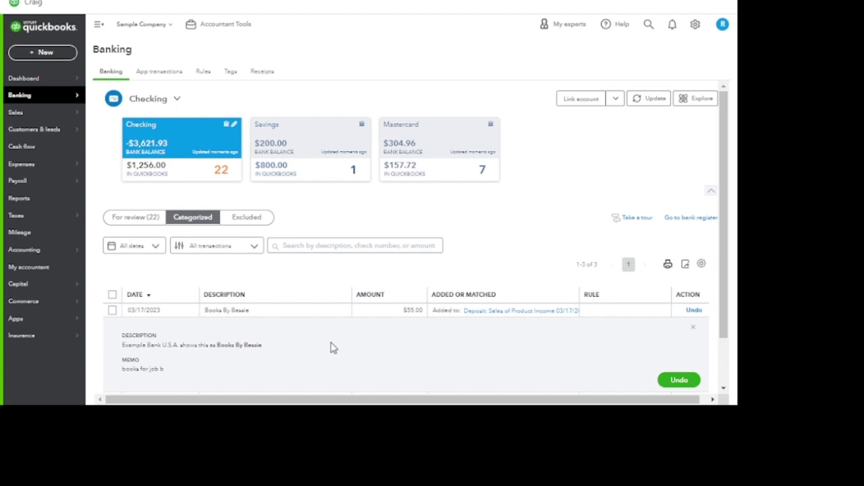
click(689, 380)
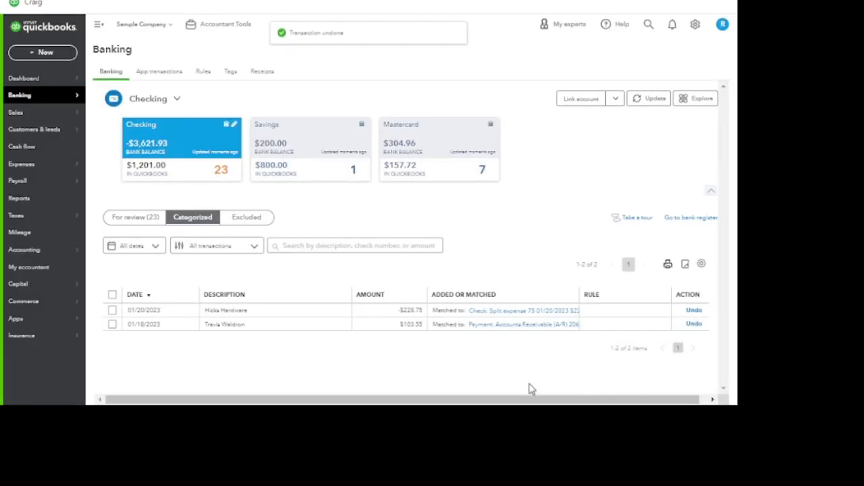
- Reopen the 03/17/2023 Books by Bessie transaction awaiting review and set its category to the Services income account
click(113, 223)
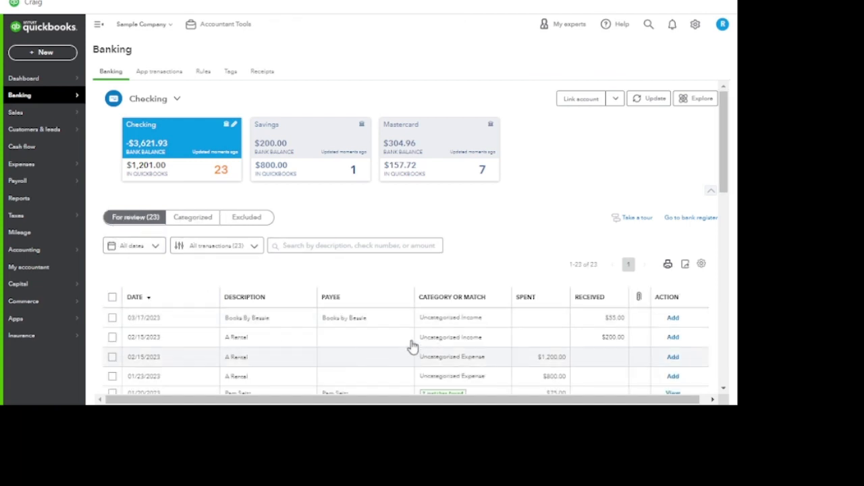
click(365, 327)
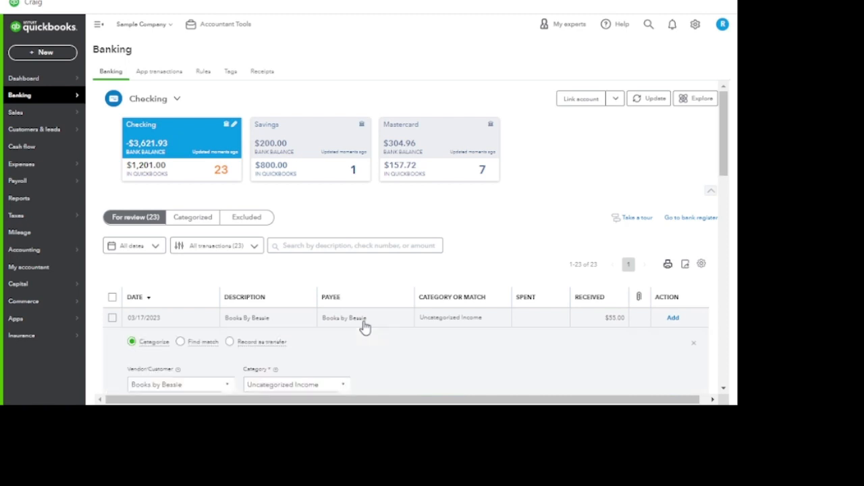
scroll(359, 322, down, 1)
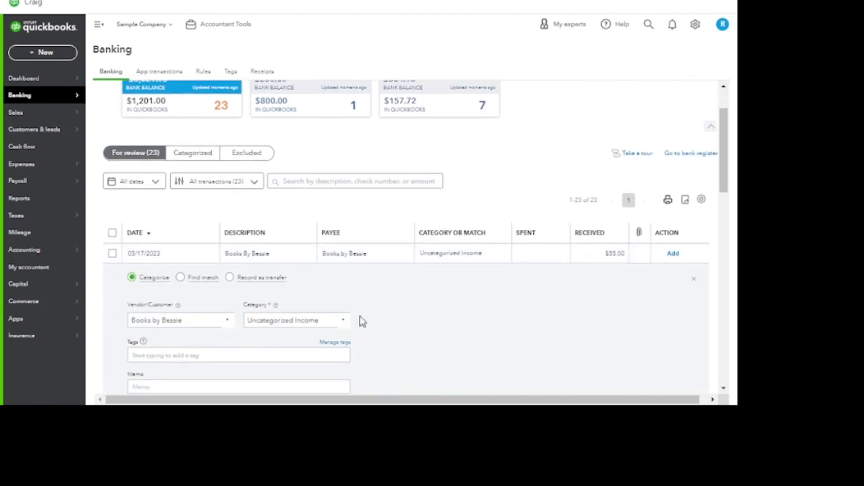
click(303, 322)
text(se)
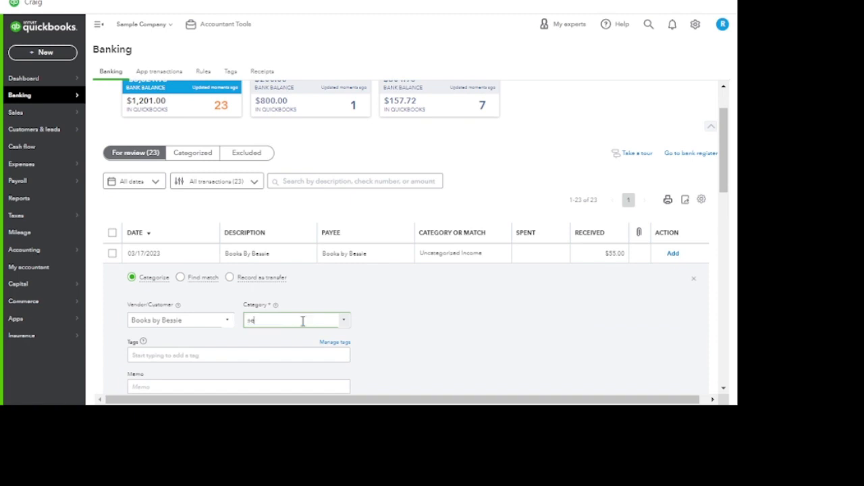
text(r)
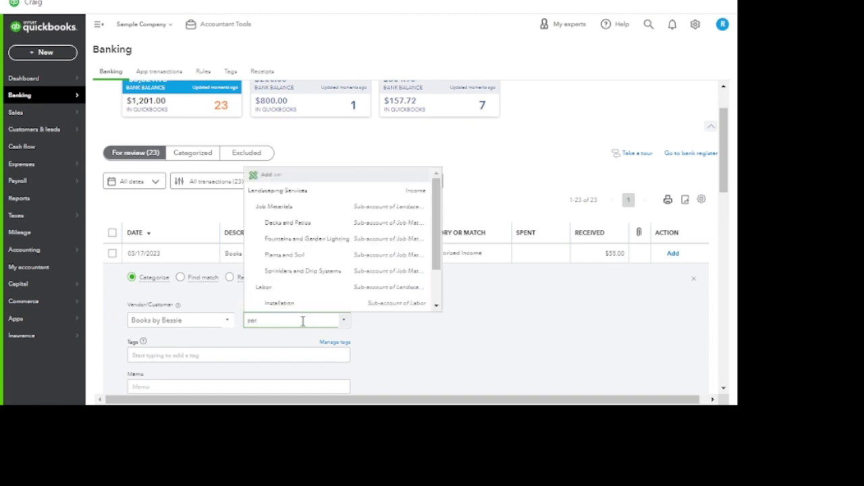
text(vi)
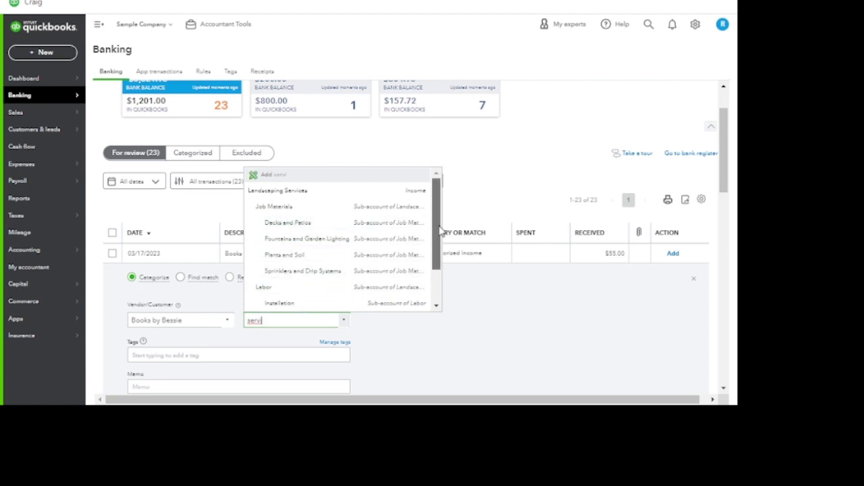
drag(438, 229, 435, 262)
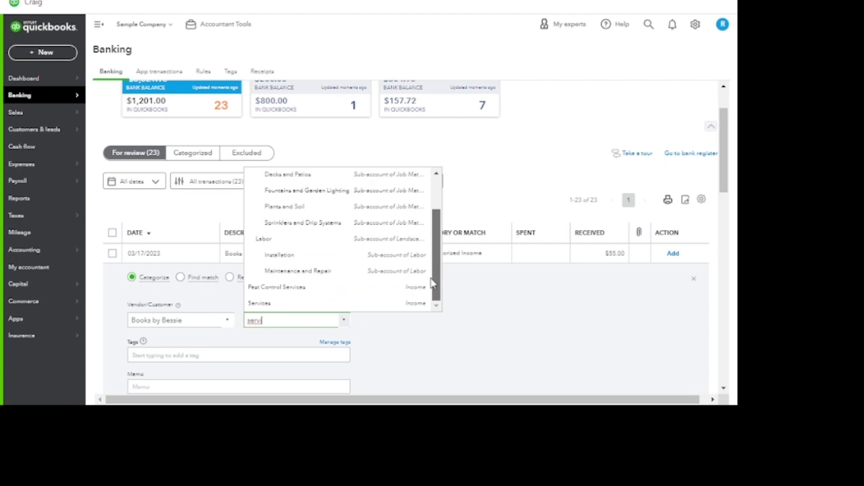
click(411, 304)
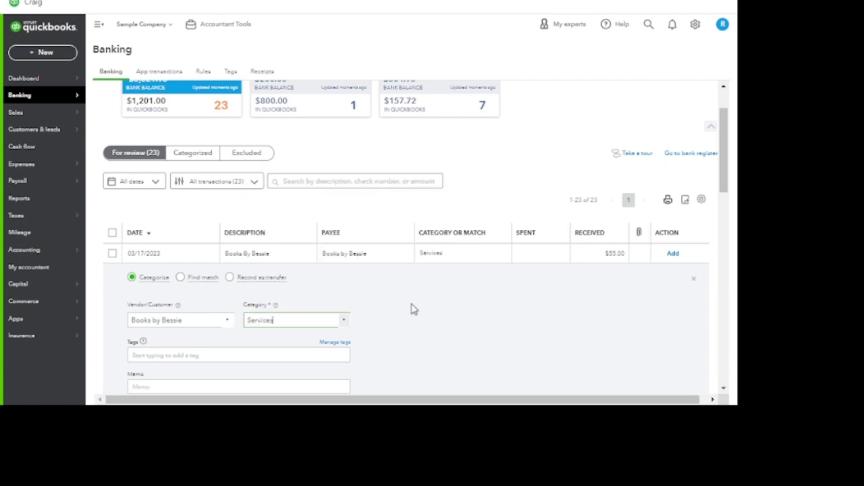
- Add the Books by Bessie transaction to the books and display the Checking account's categorized transactions
scroll(413, 303, down, 1)
scroll(413, 302, down, 2)
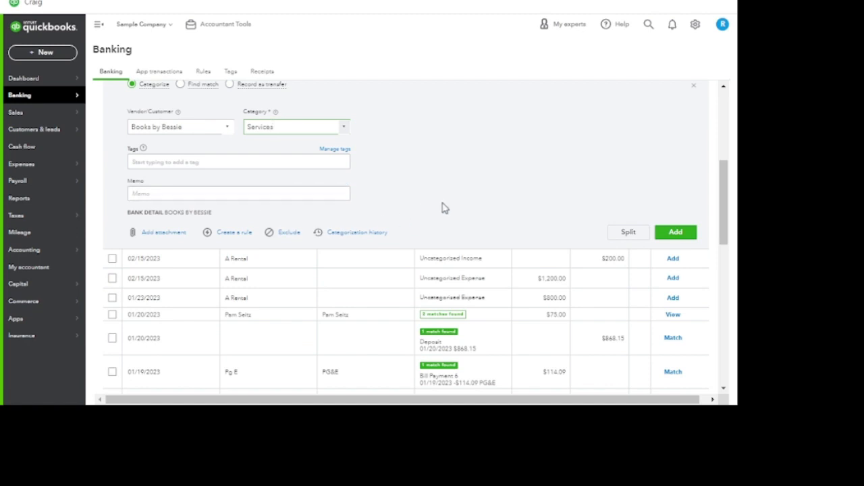
click(678, 233)
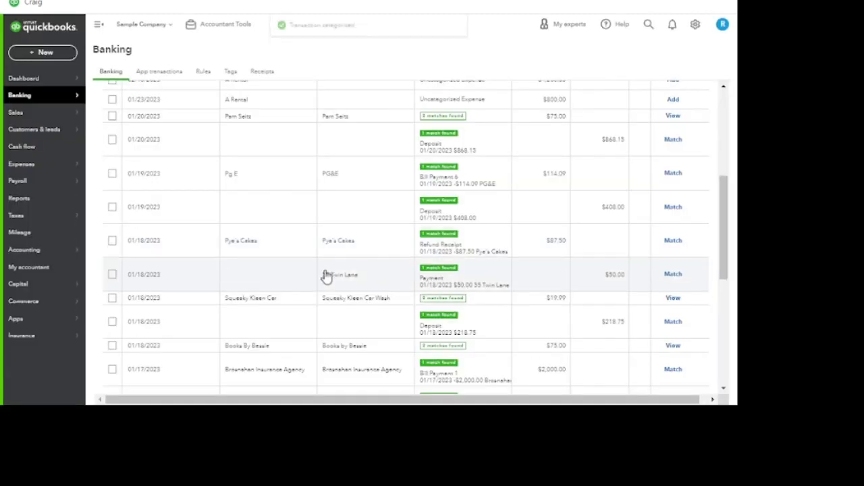
scroll(326, 278, up, 4)
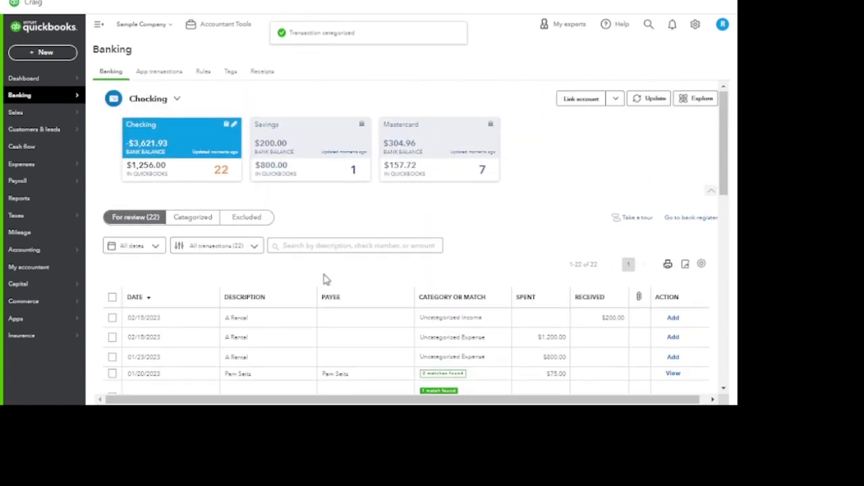
click(190, 221)
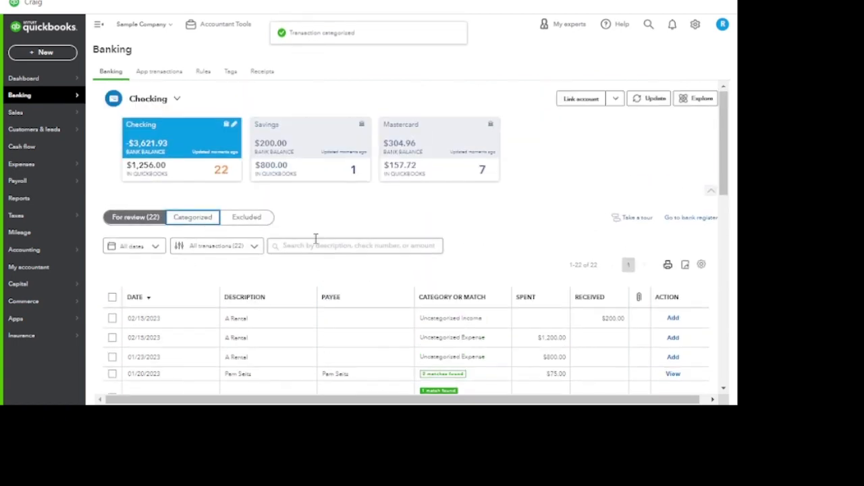
click(207, 226)
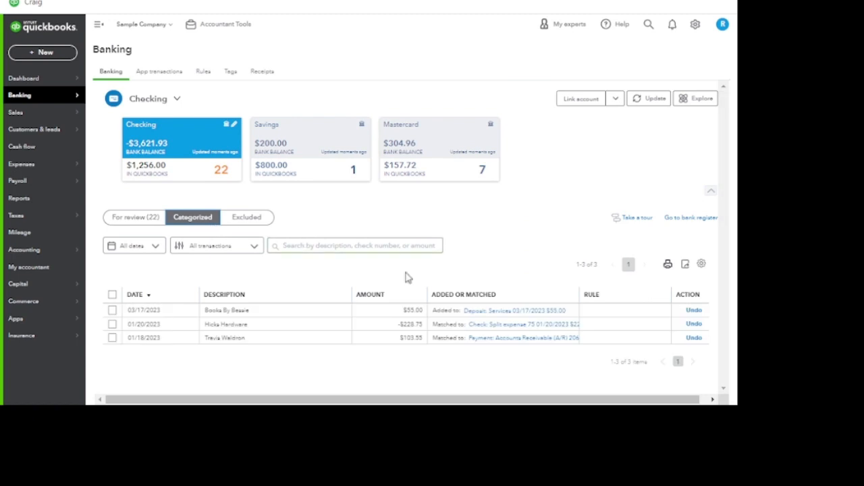